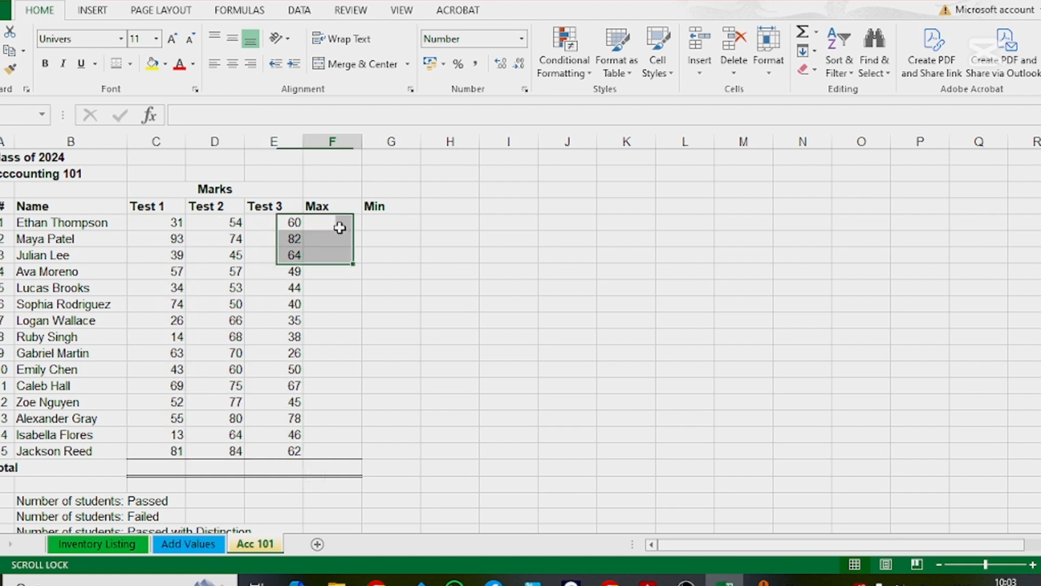
left_click(332, 206)
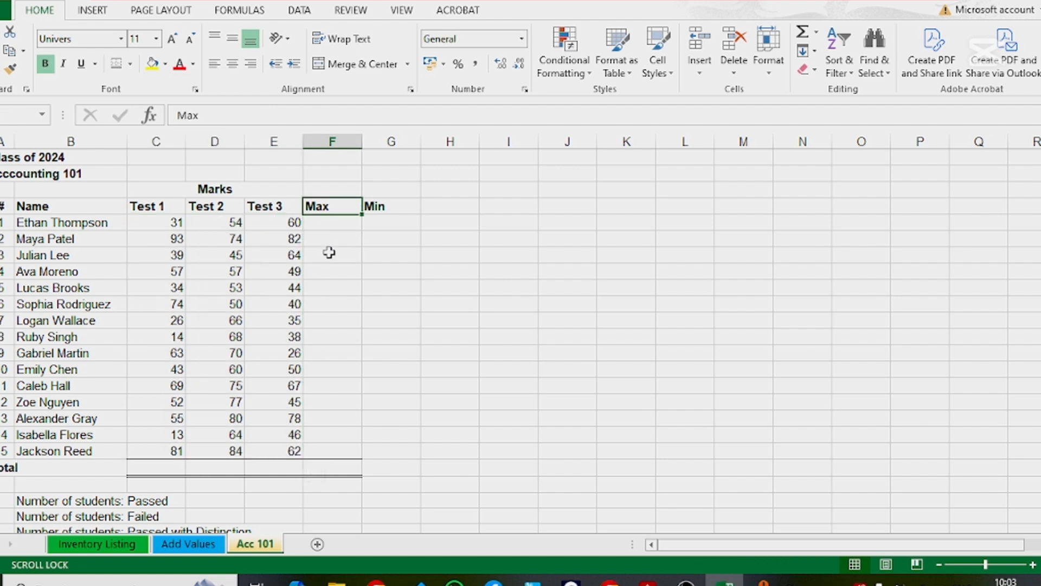
left_click(372, 209)
left_click(327, 221)
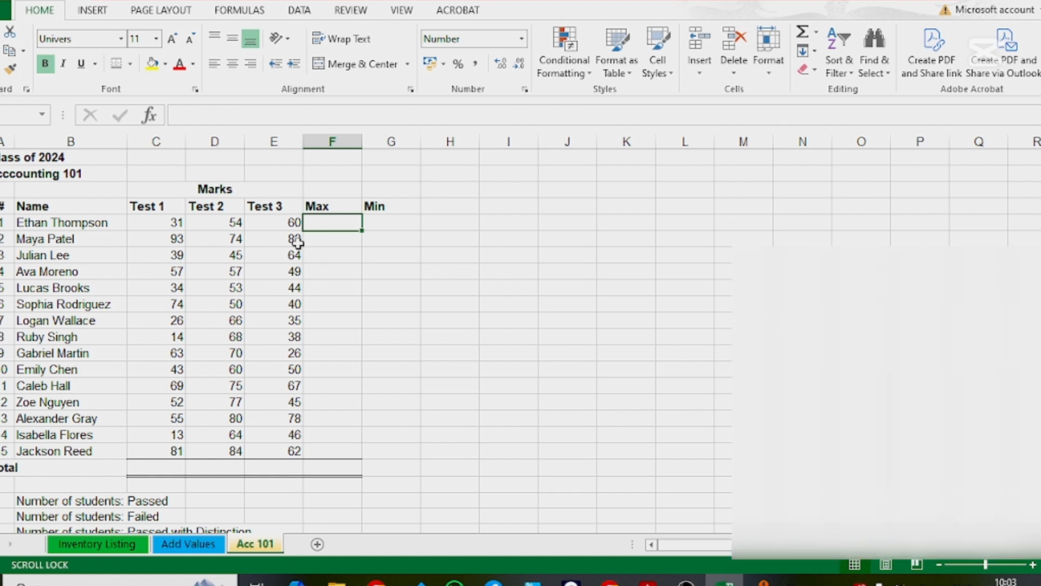
left_click_drag(183, 223, 273, 222)
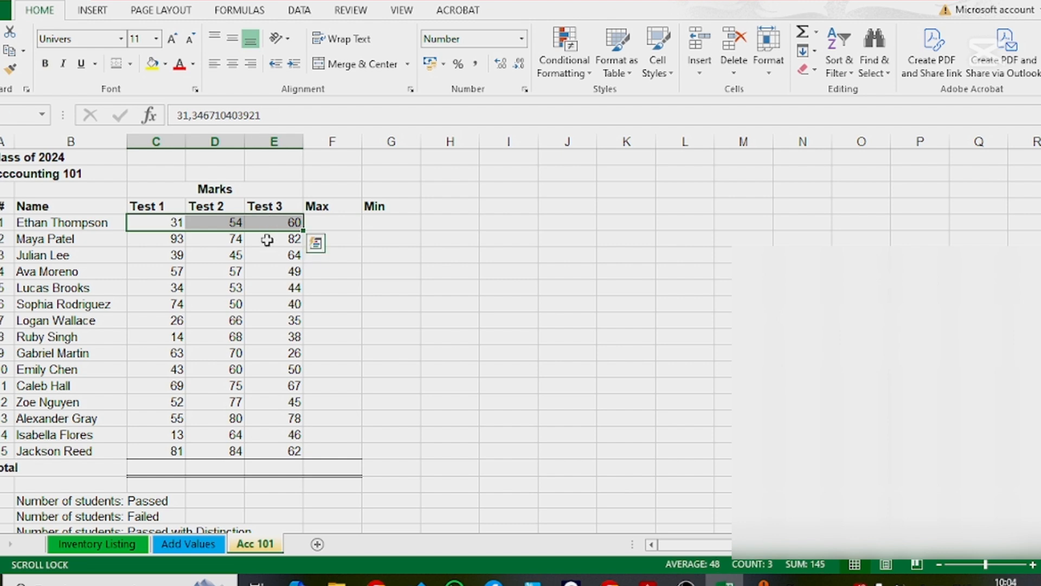
left_click(372, 222)
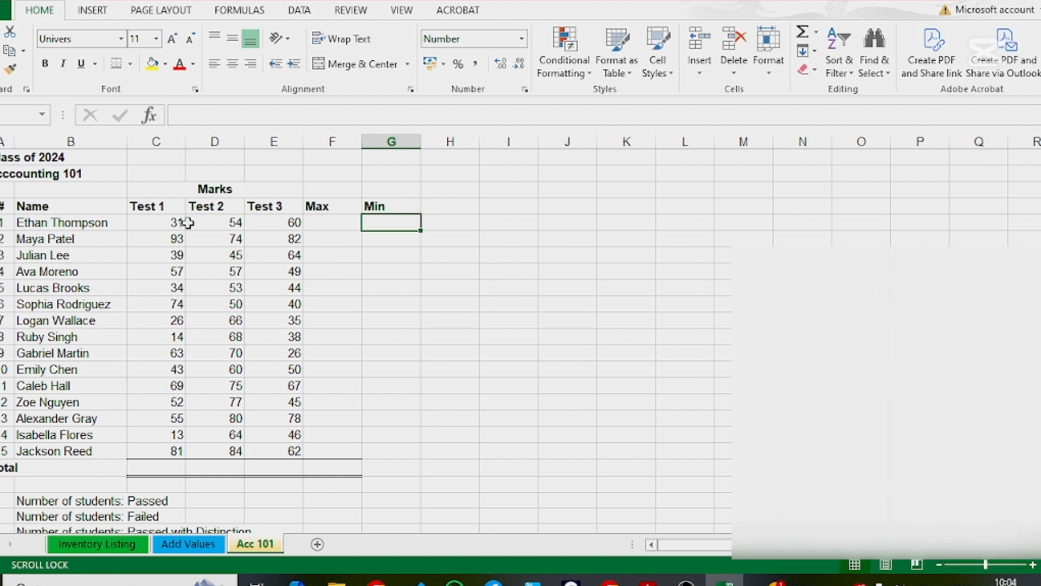
Step: Enter the formula =MAX(C5:E5) in the first student's Max cell, F5
key("Left")
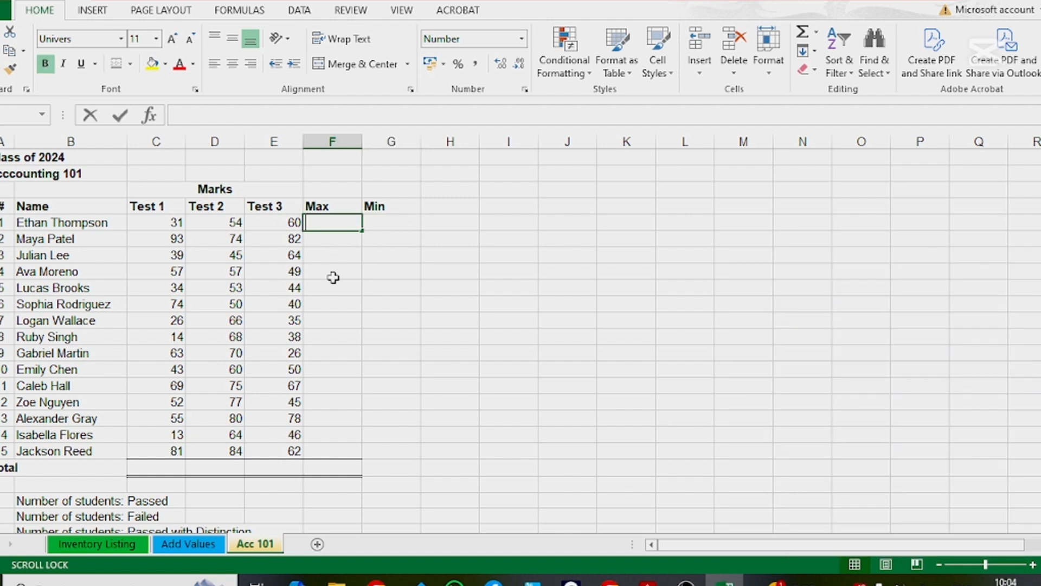
type("=")
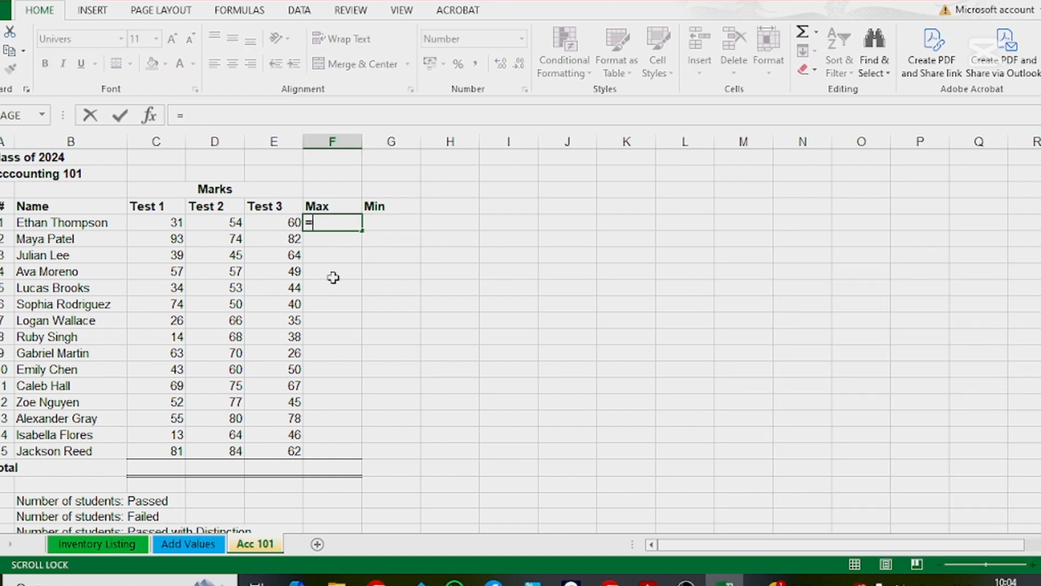
type("max")
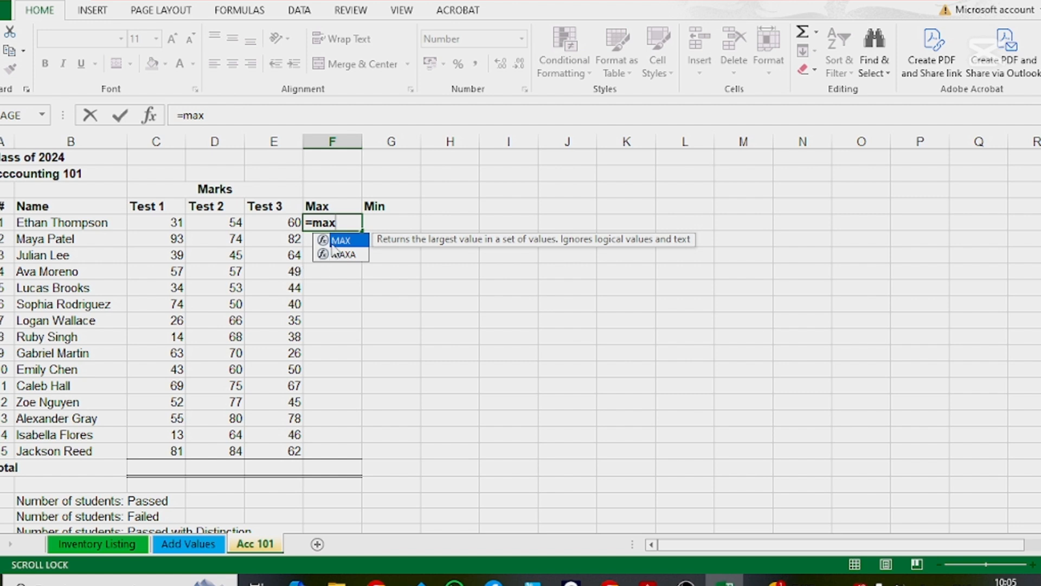
double_click(339, 240)
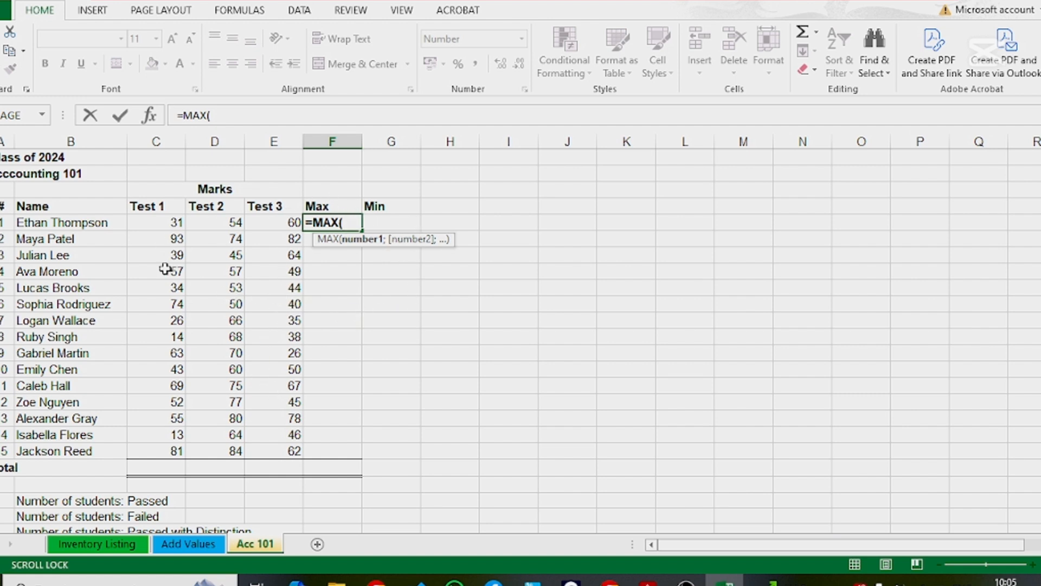
left_click(179, 222)
left_click_drag(178, 222, 269, 223)
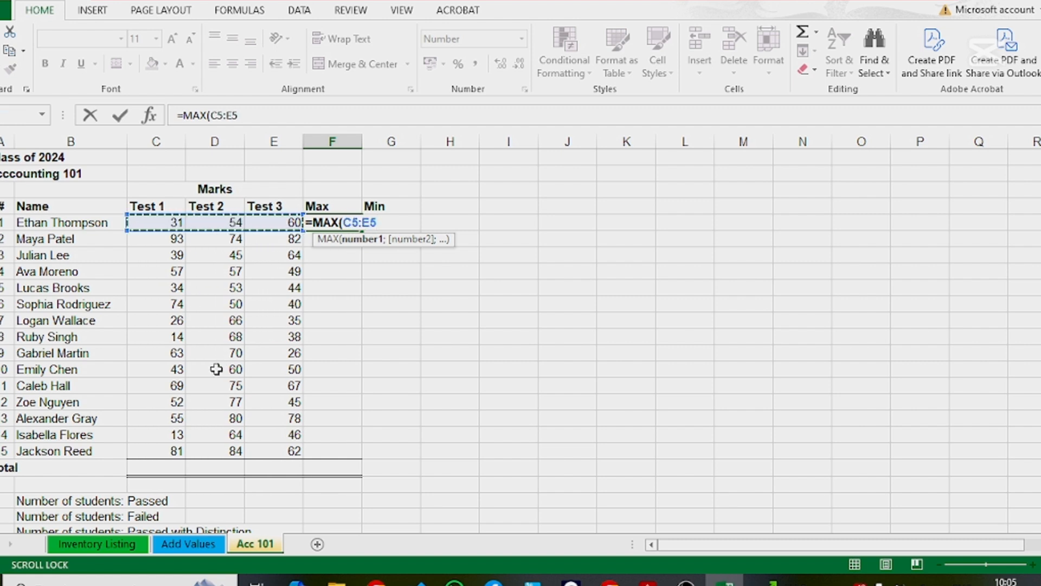
key("Return")
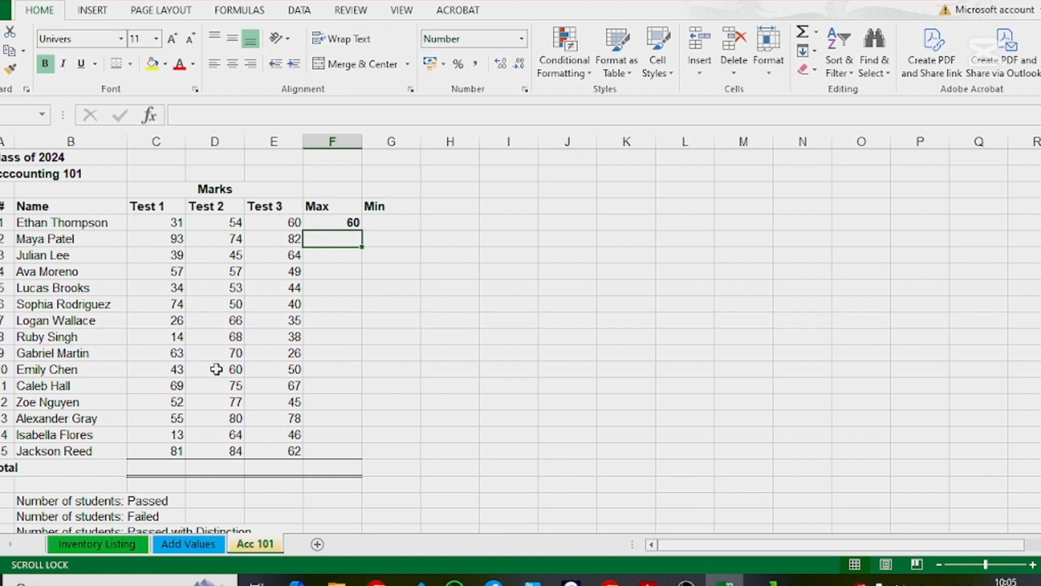
Step: Enter the formula =MIN(C5:E5) in the first student's Min cell, G5
left_click(397, 227)
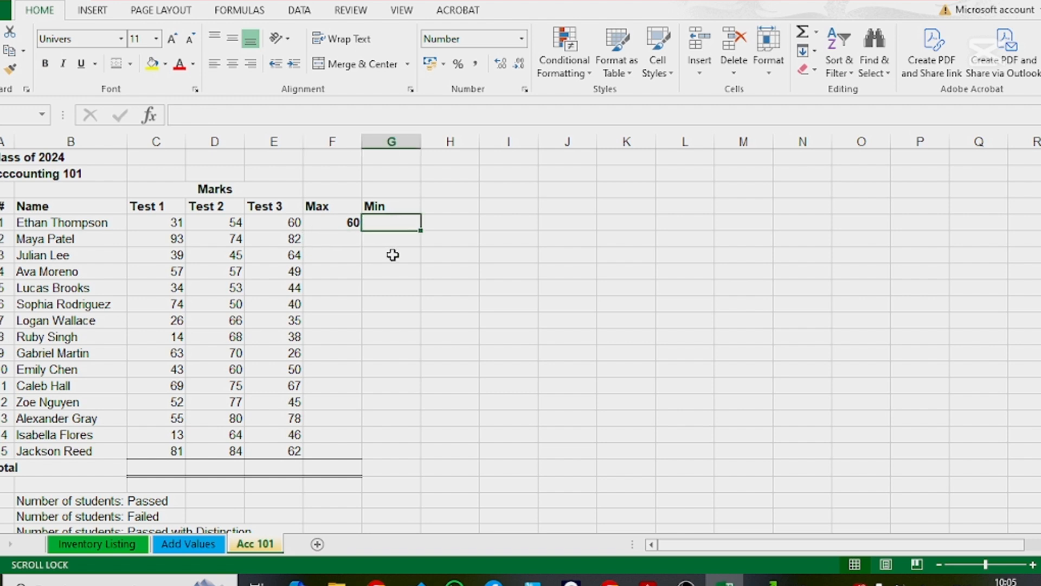
type("=")
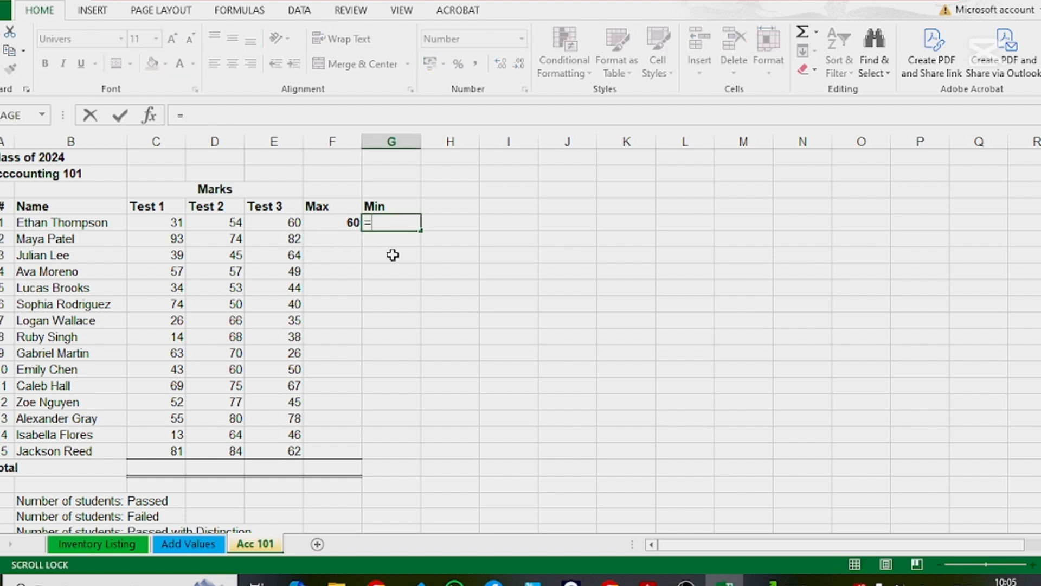
type("min")
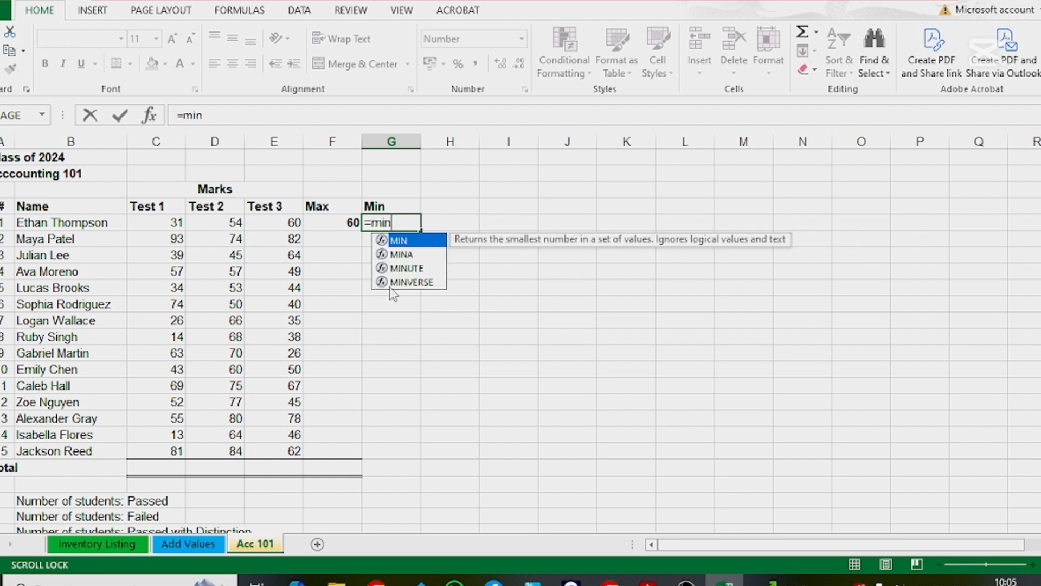
double_click(406, 242)
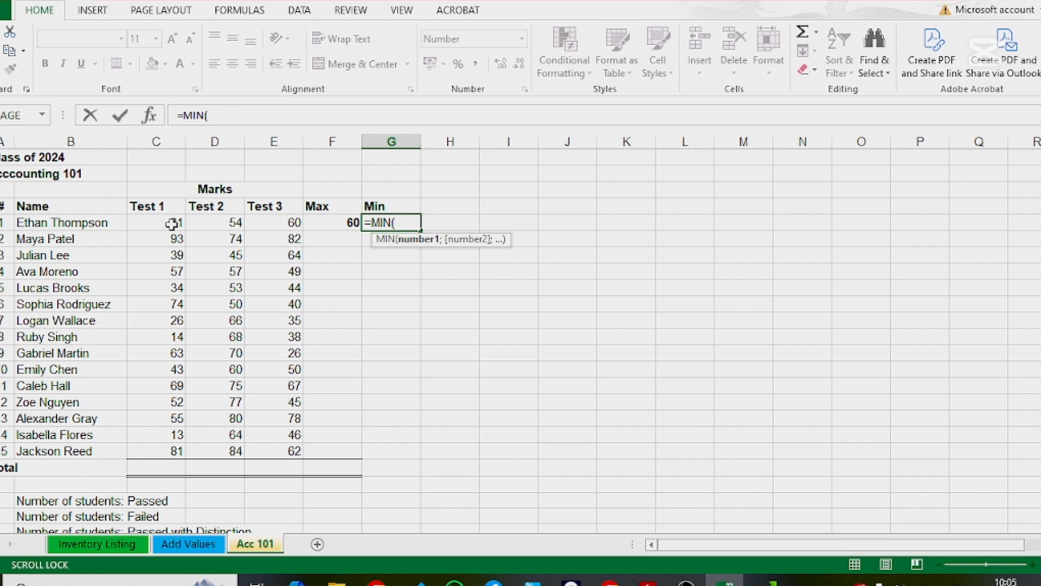
left_click_drag(171, 224, 264, 228)
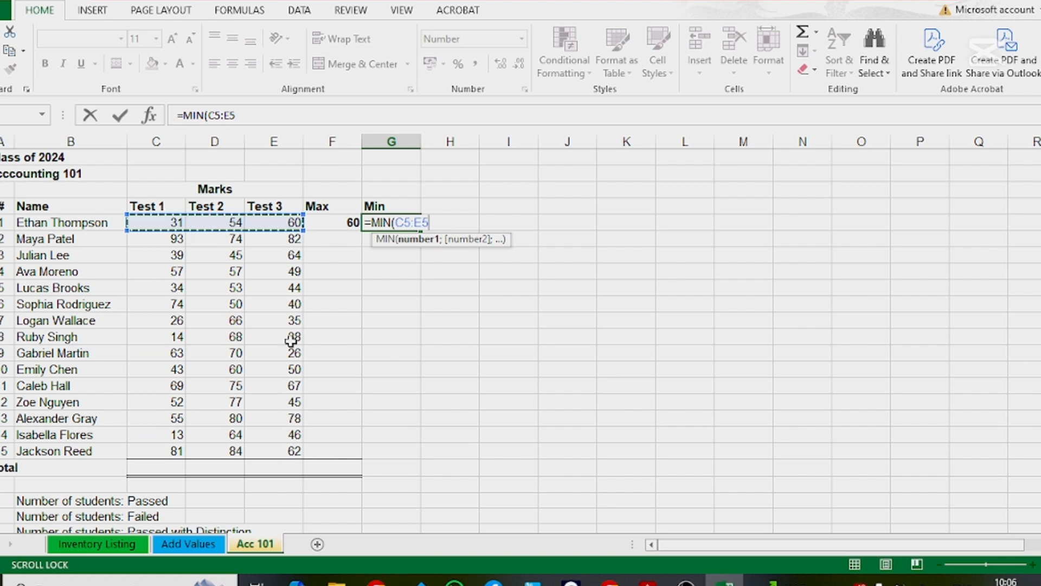
key("Return")
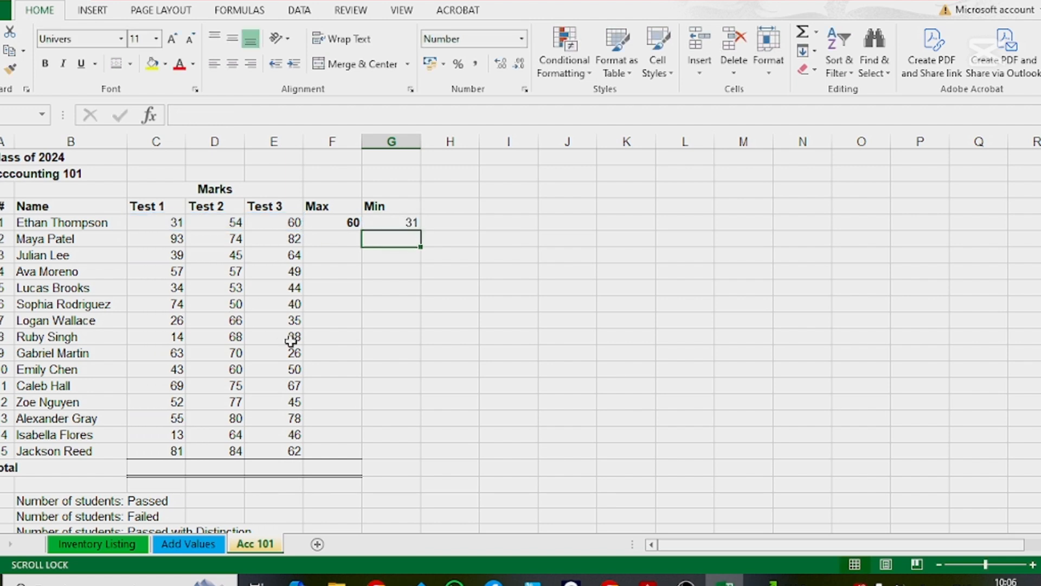
Step: Apply bold formatting to the Max and Min cells of all students, F5:G19
left_click_drag(347, 219, 404, 449)
left_click(47, 64)
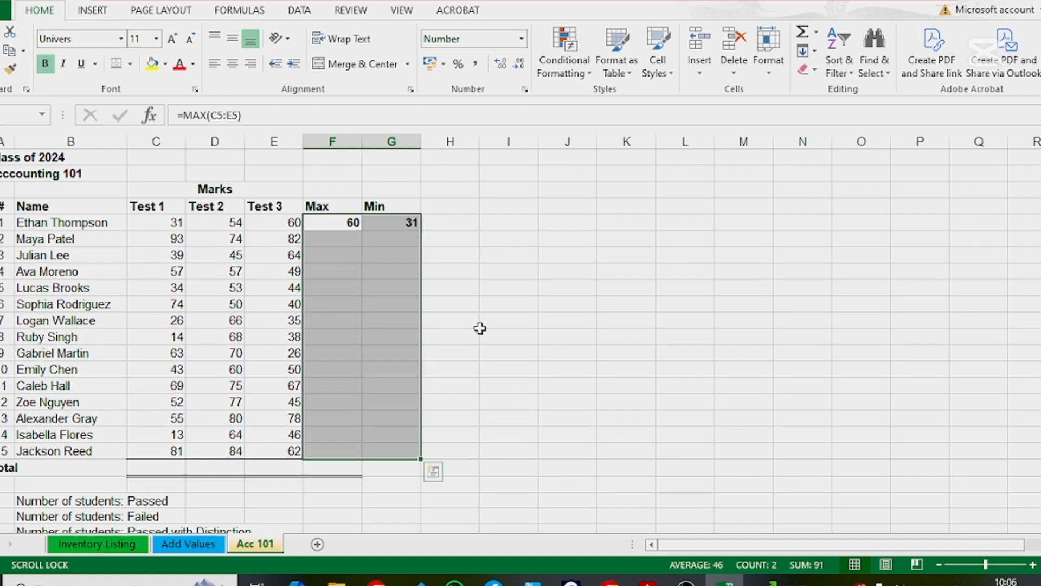
left_click(466, 324)
Step: Fill the Max and Min formulas from row 5 down to the last student in row 19
left_click(323, 207)
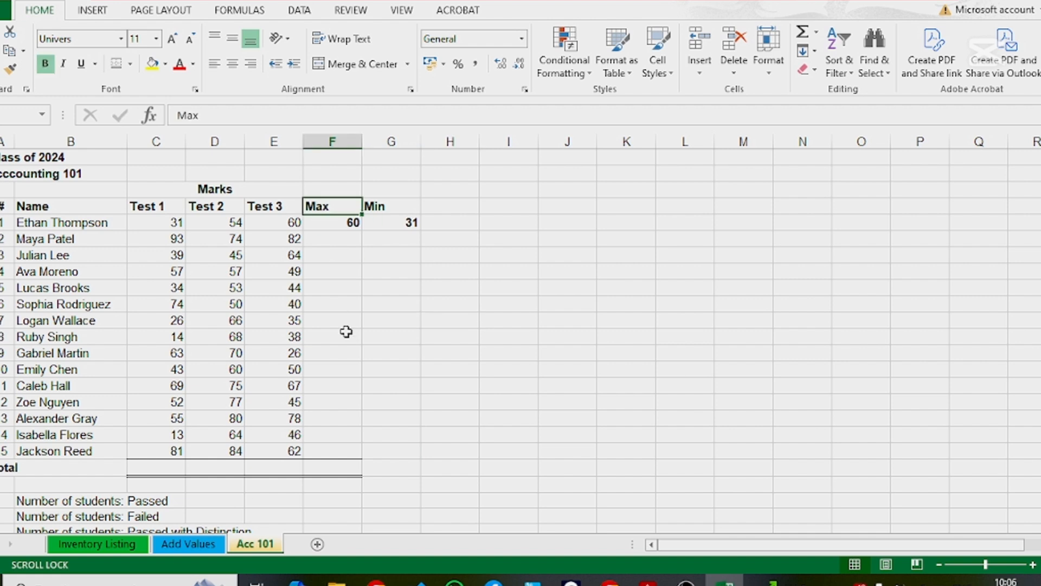
left_click(385, 204)
left_click(344, 209)
left_click(345, 223)
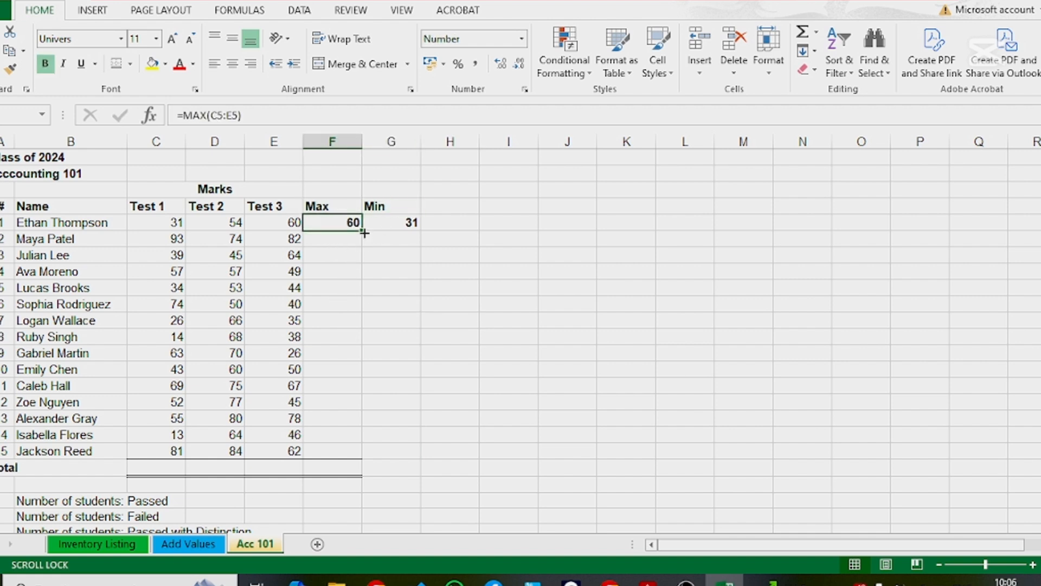
left_click_drag(361, 232, 367, 458)
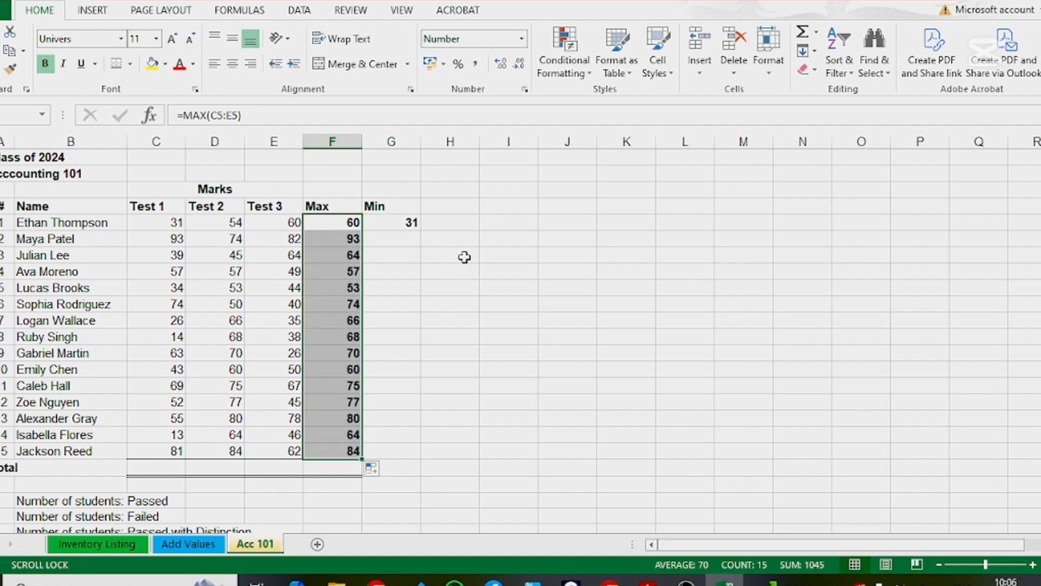
left_click(394, 220)
left_click_drag(421, 230, 401, 461)
Step: Undo the Max and Min formula entries and their fills in columns F and G
key("ctrl+z")
key("ctrl+z")
key("ctrl+z")
key("ctrl+z")
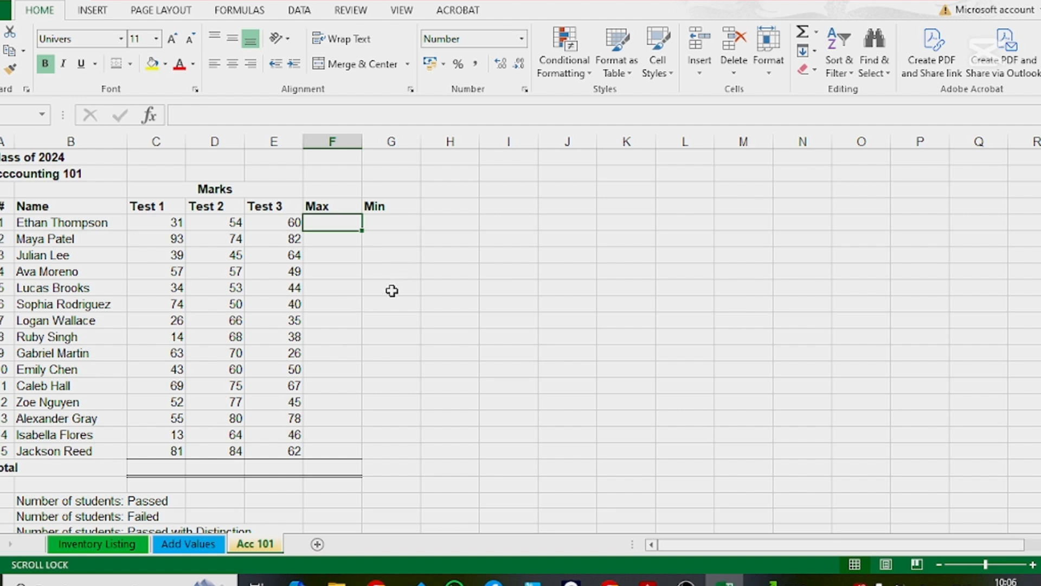
Step: Insert the AutoSum Max function in F5 for the first student's marks in C5:E5
left_click(818, 35)
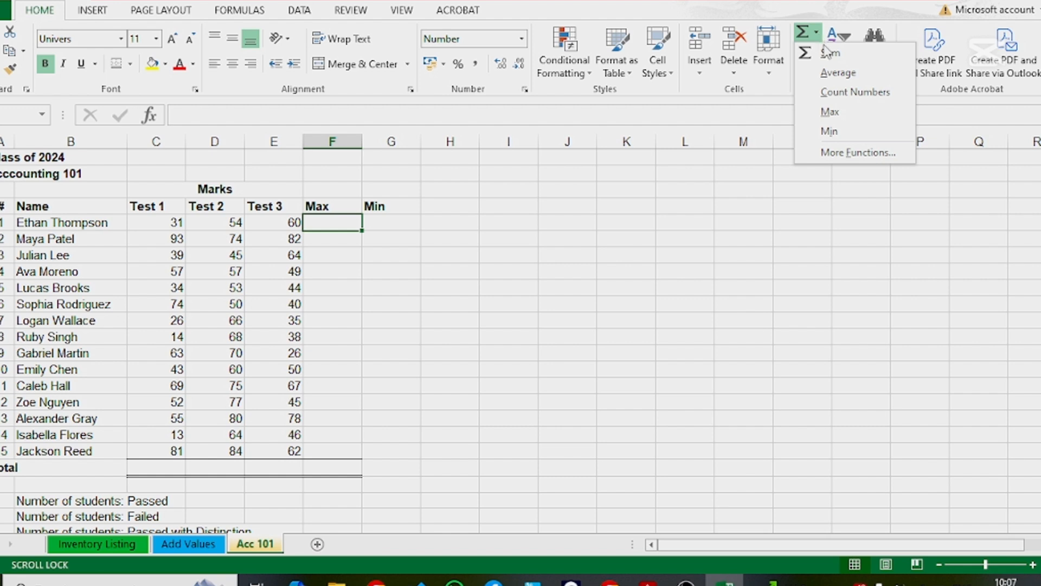
left_click(843, 112)
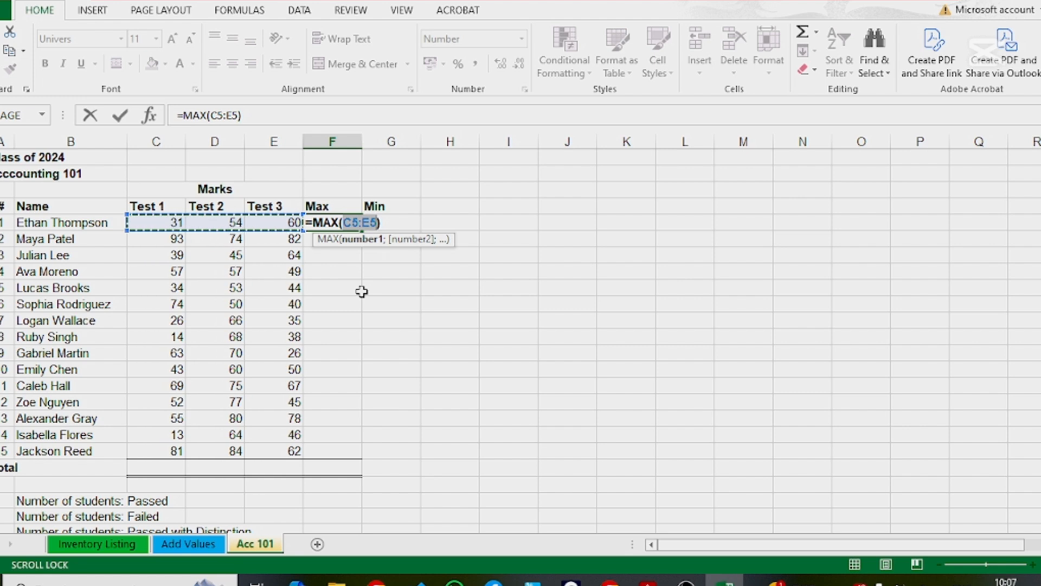
key("Return")
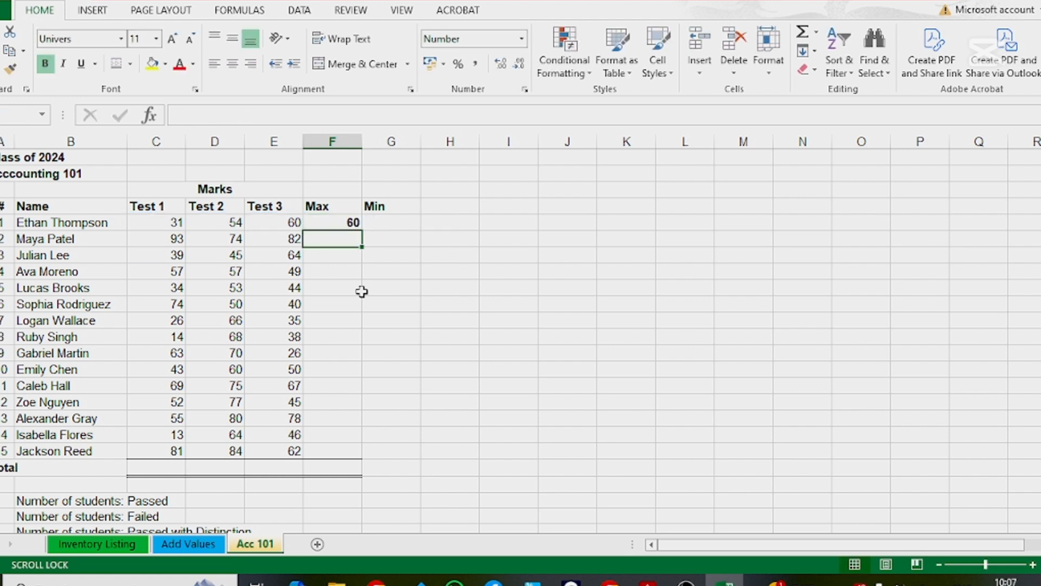
Step: Insert the AutoSum Min function in G5 and correct its range to C5:E5
left_click(386, 222)
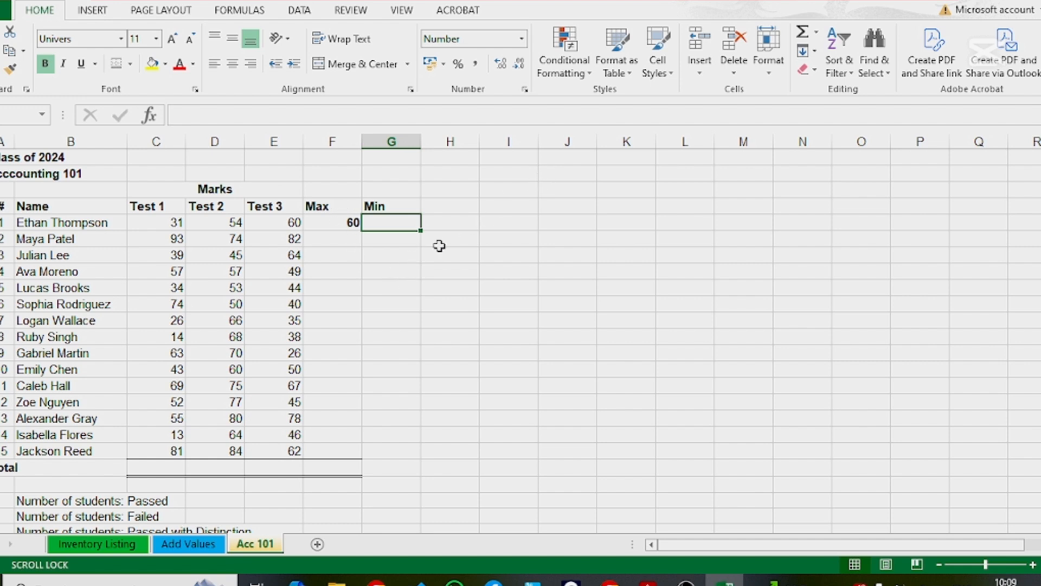
left_click(816, 34)
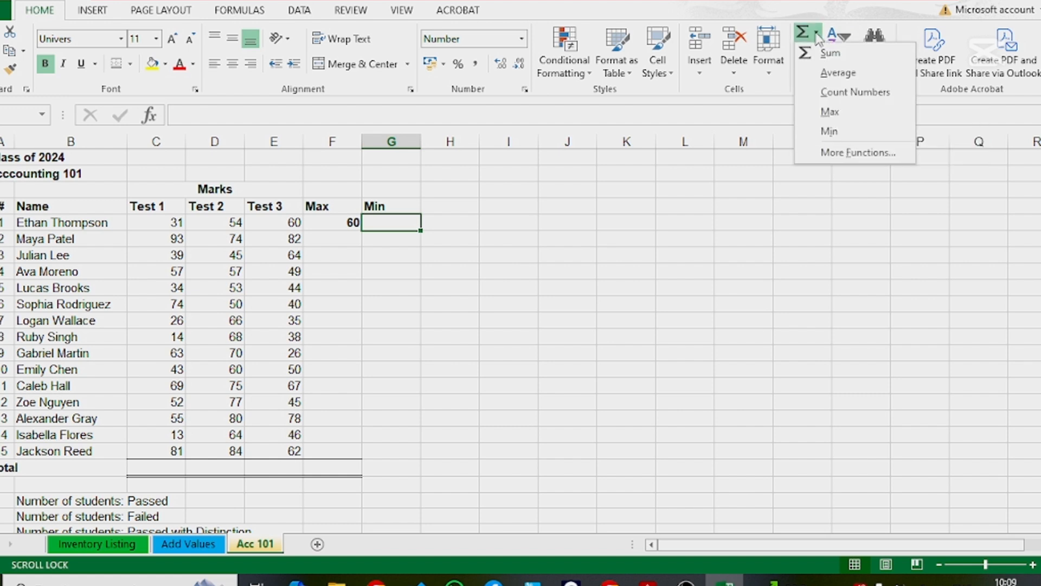
left_click(846, 133)
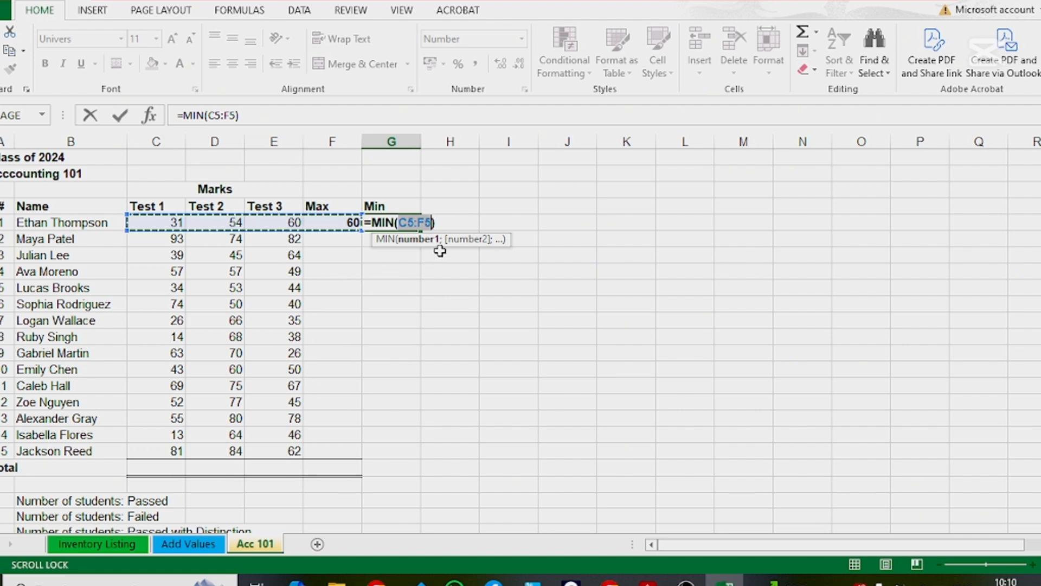
left_click(232, 116)
key("BackSpace")
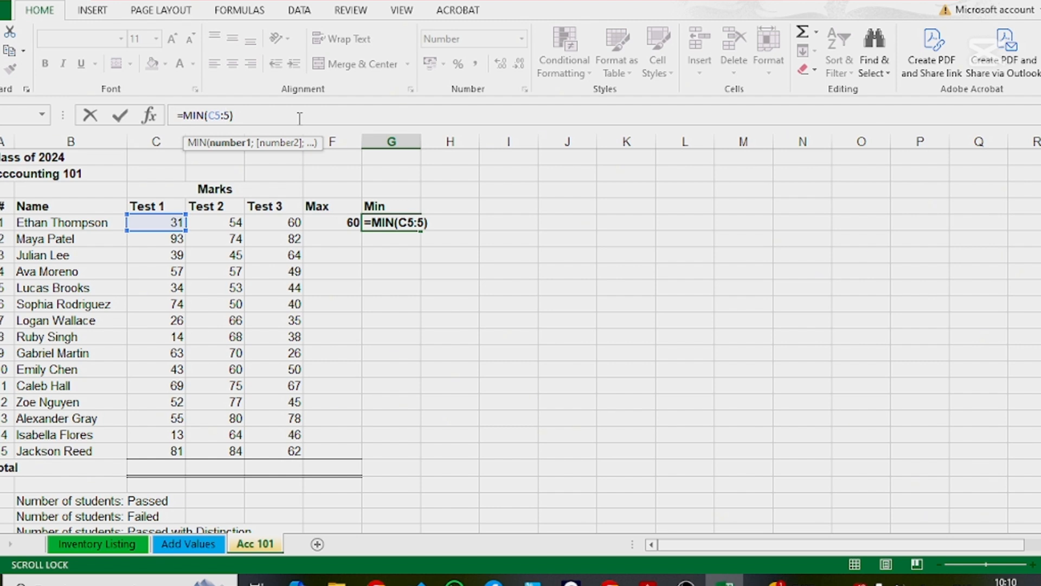
type("E")
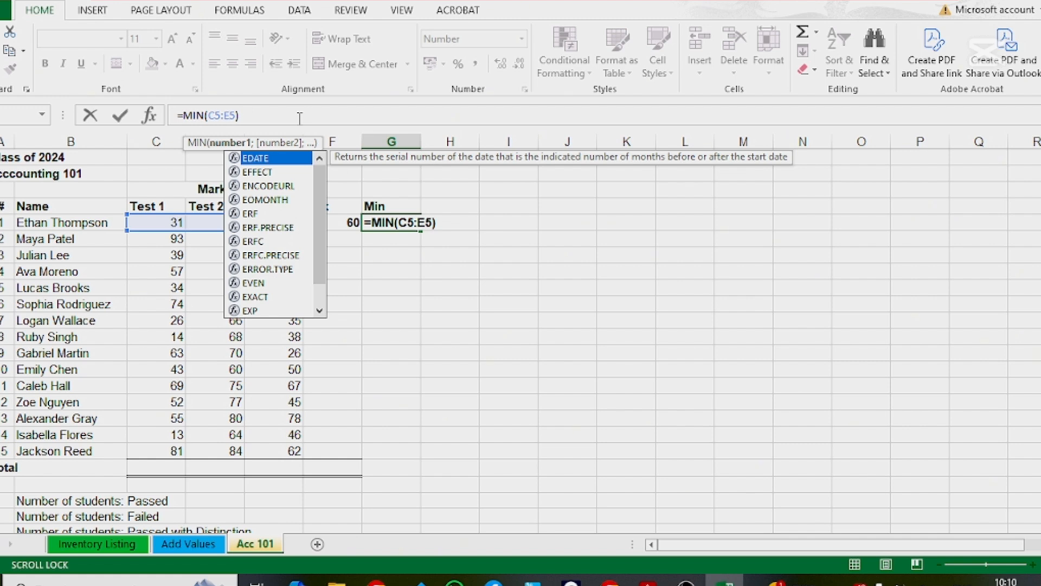
key("Return")
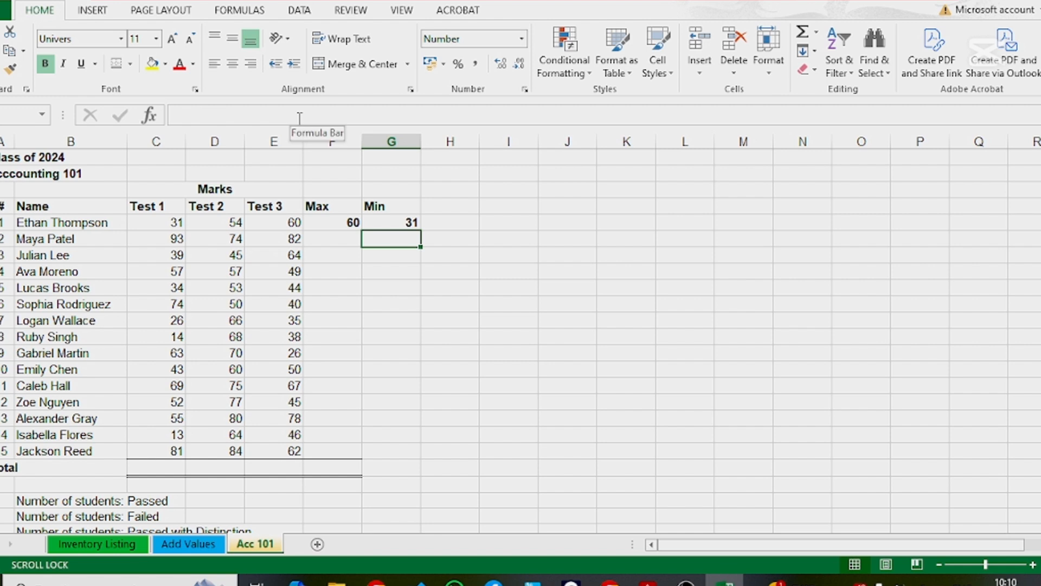
Step: Check which cells the Min formula in G5 refers to
left_click(402, 219)
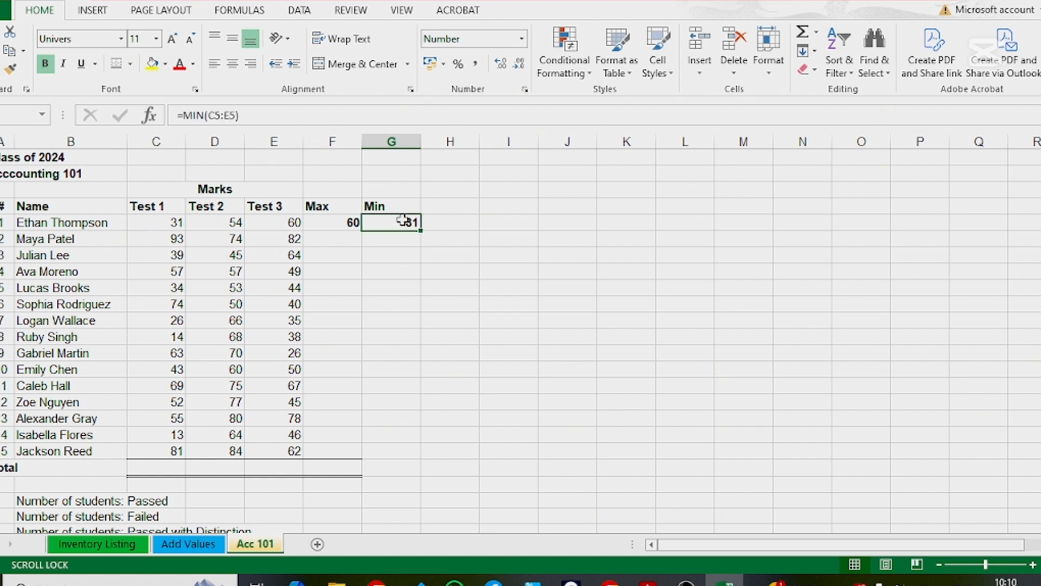
double_click(402, 219)
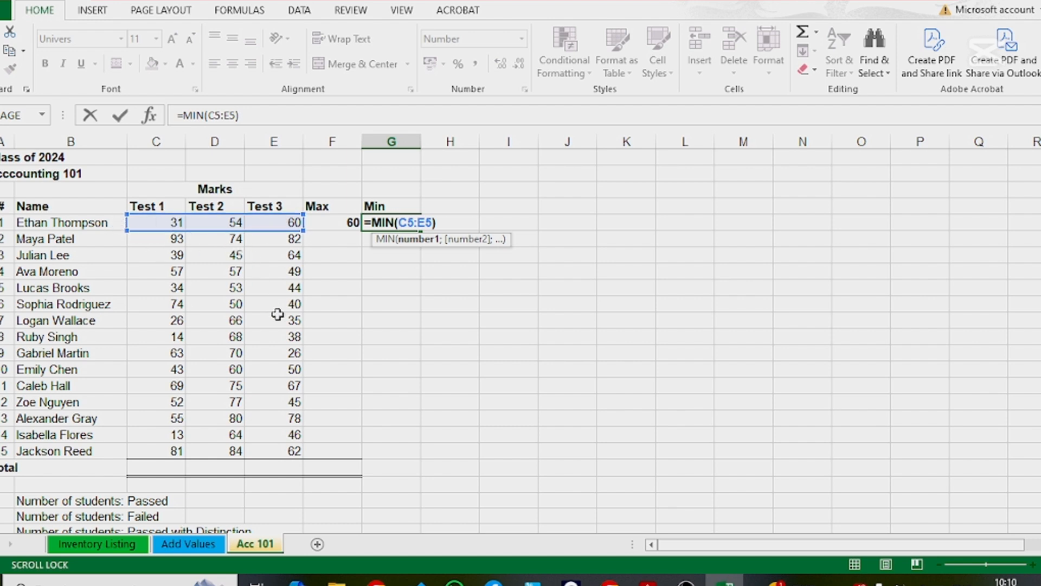
key("Return")
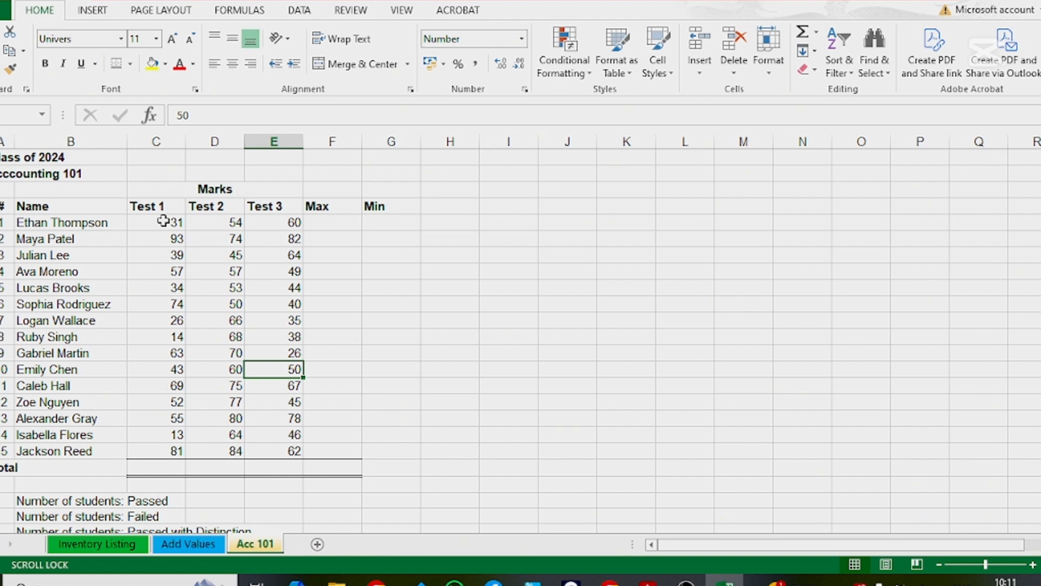
Step: Fill the Max column F5:F19 for all students by applying the AutoSum Max function to the marks in C5:E19
left_click_drag(163, 221, 339, 453)
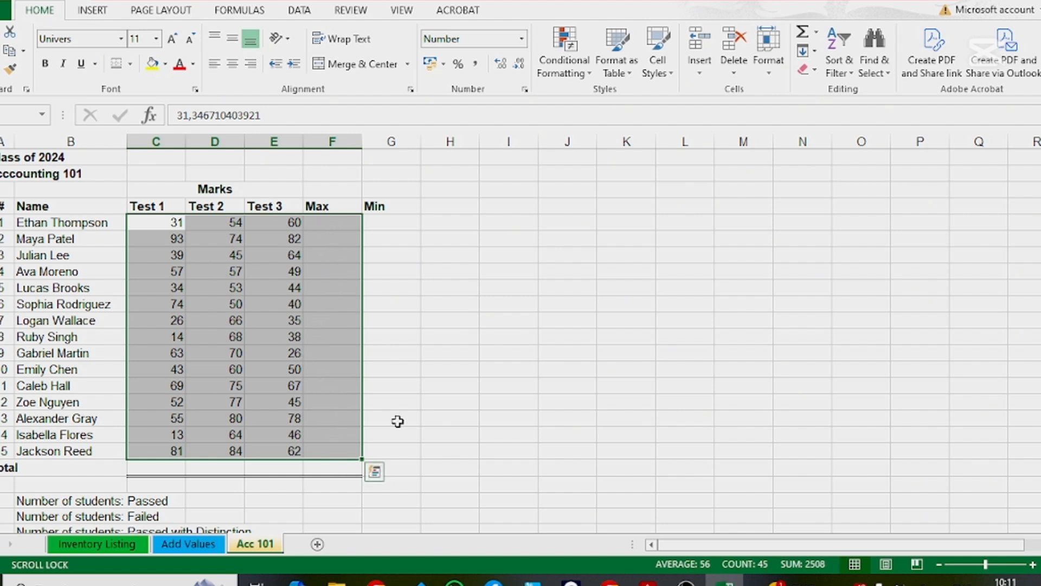
left_click(818, 35)
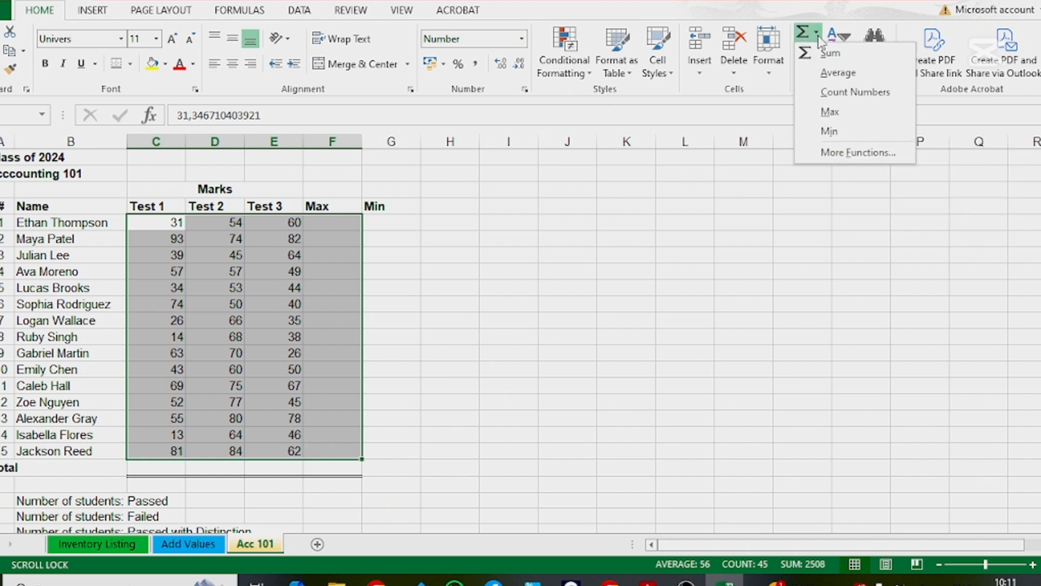
left_click(860, 117)
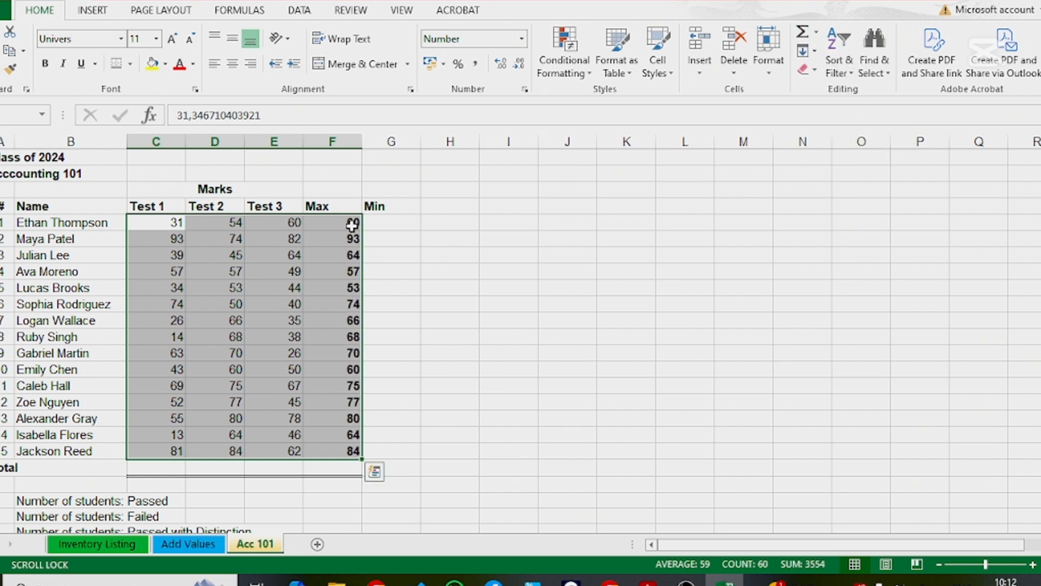
Step: Compare the Max results in F5:F19 with the test marks in C5:E19, including the formula in the last student's row
left_click_drag(352, 222, 348, 449)
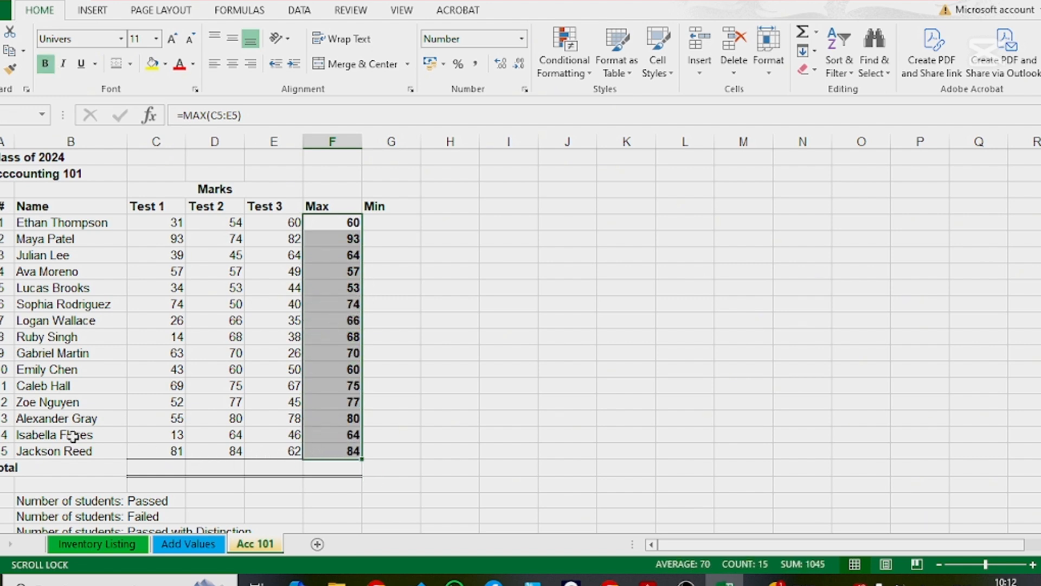
left_click(1, 451)
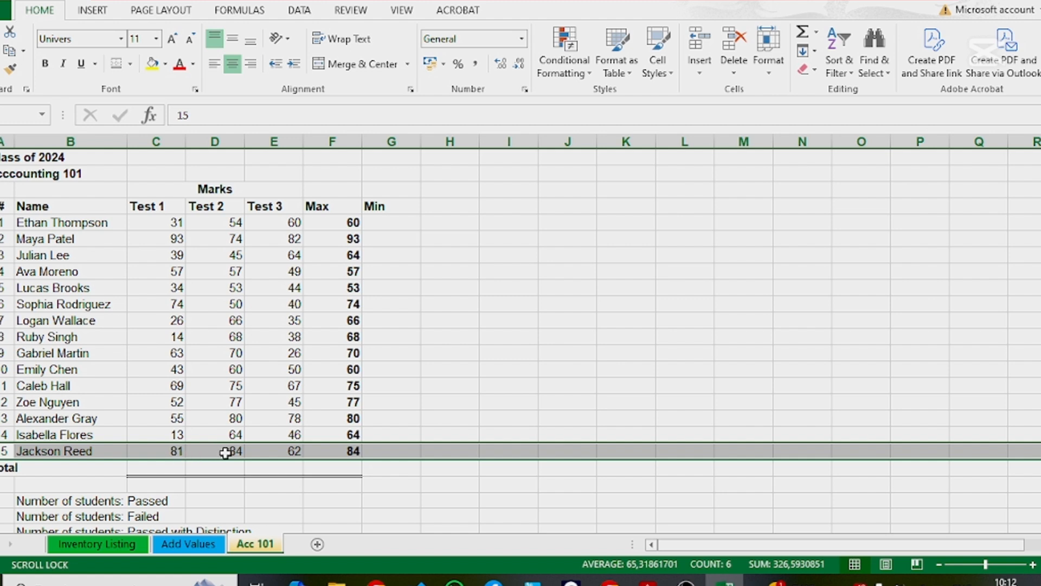
left_click(341, 451)
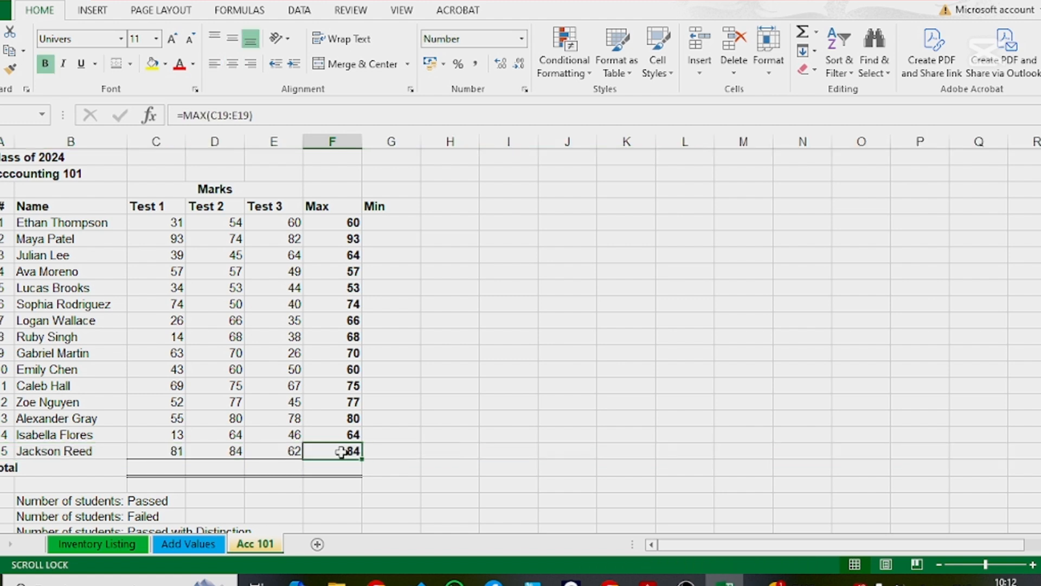
left_click(233, 453)
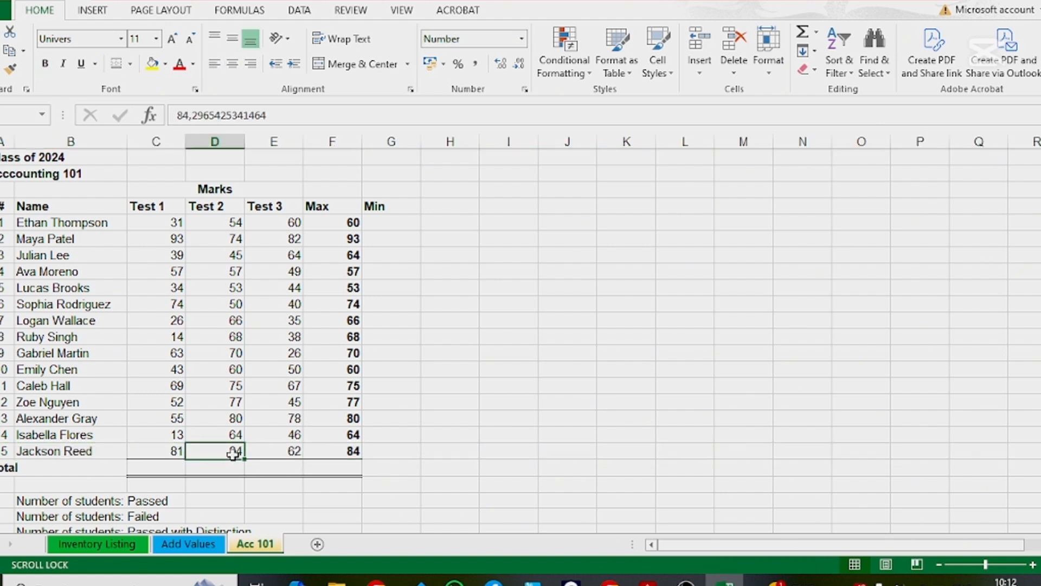
left_click(447, 399)
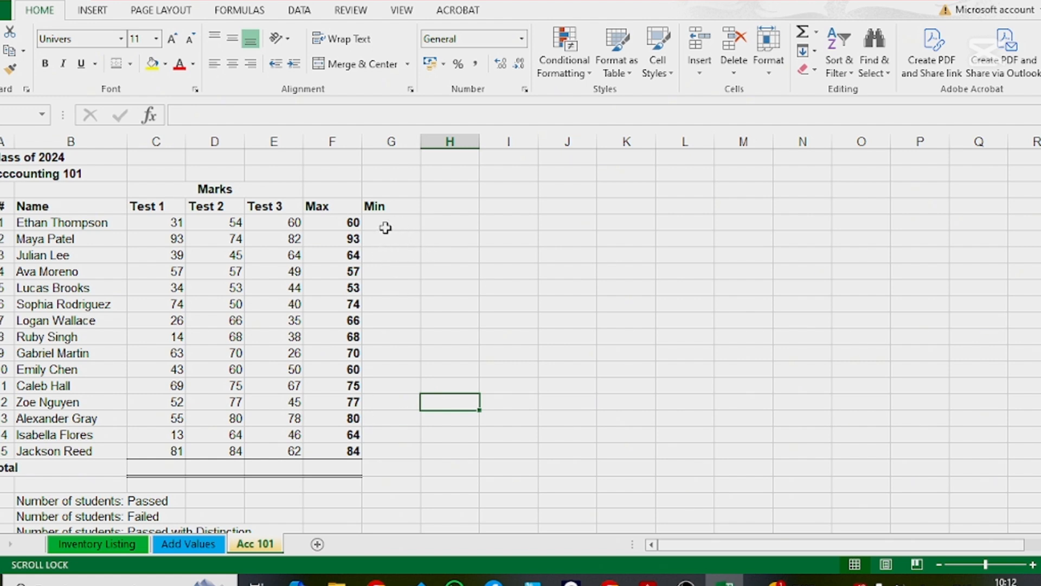
left_click_drag(169, 223, 290, 446)
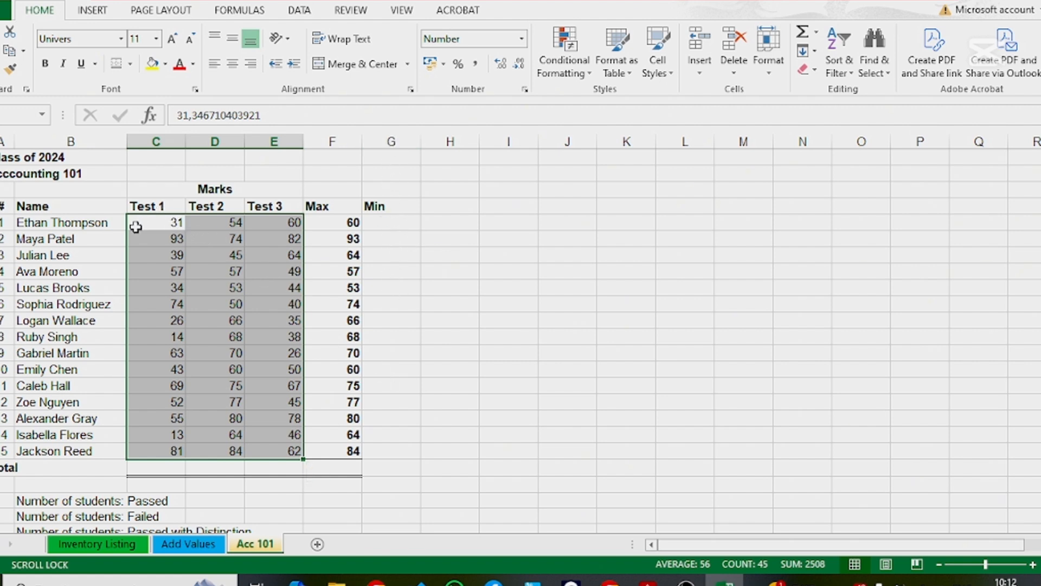
left_click(393, 251)
left_click_drag(342, 223, 340, 450)
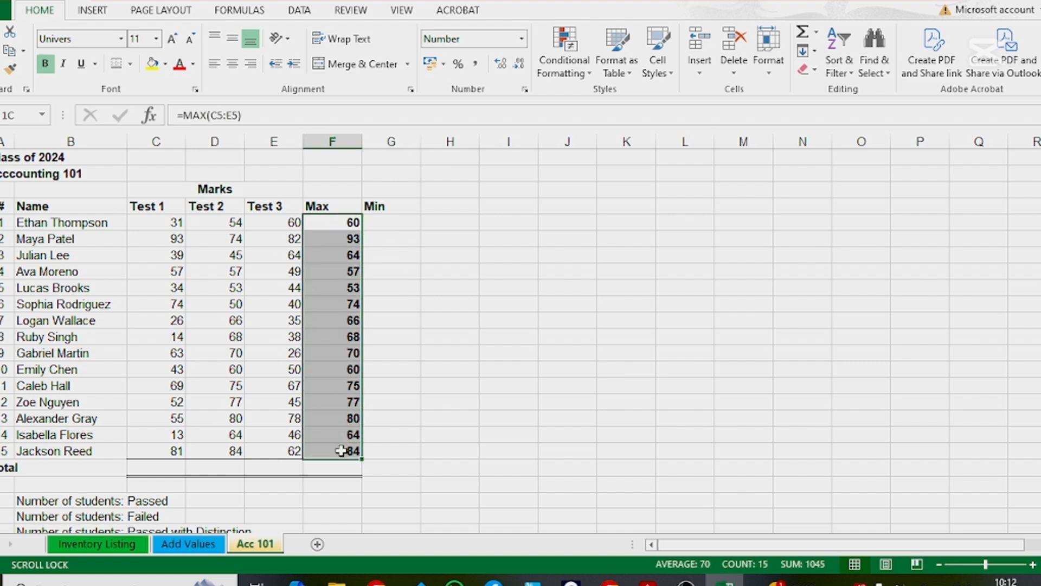
left_click(327, 142)
left_click(423, 306)
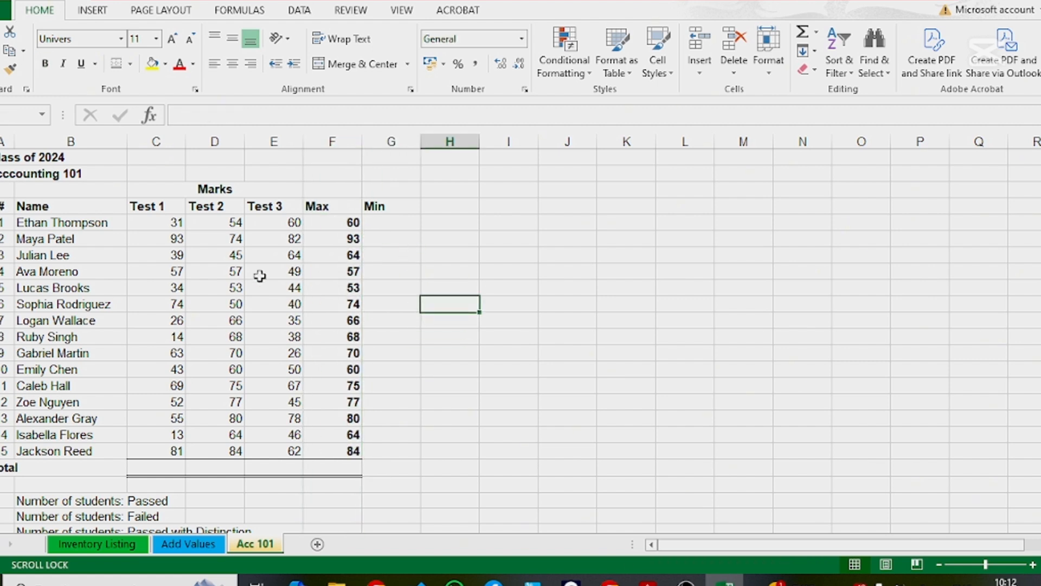
left_click_drag(145, 223, 347, 450)
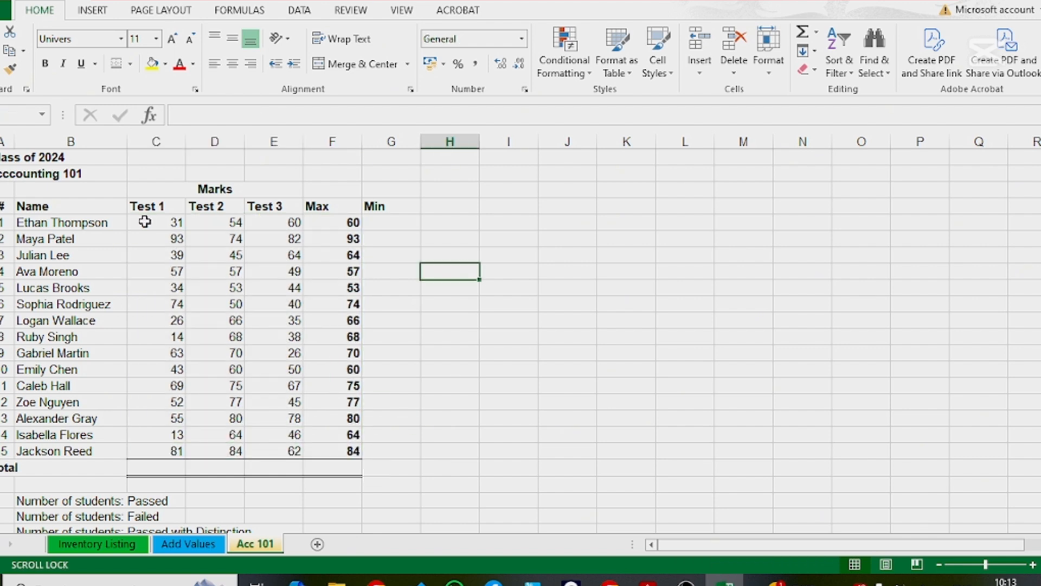
Step: Apply the AutoSum Min function to the marks in C5:E19 together with the non-adjacent Min cells G5:G19
left_click_drag(144, 222, 277, 449)
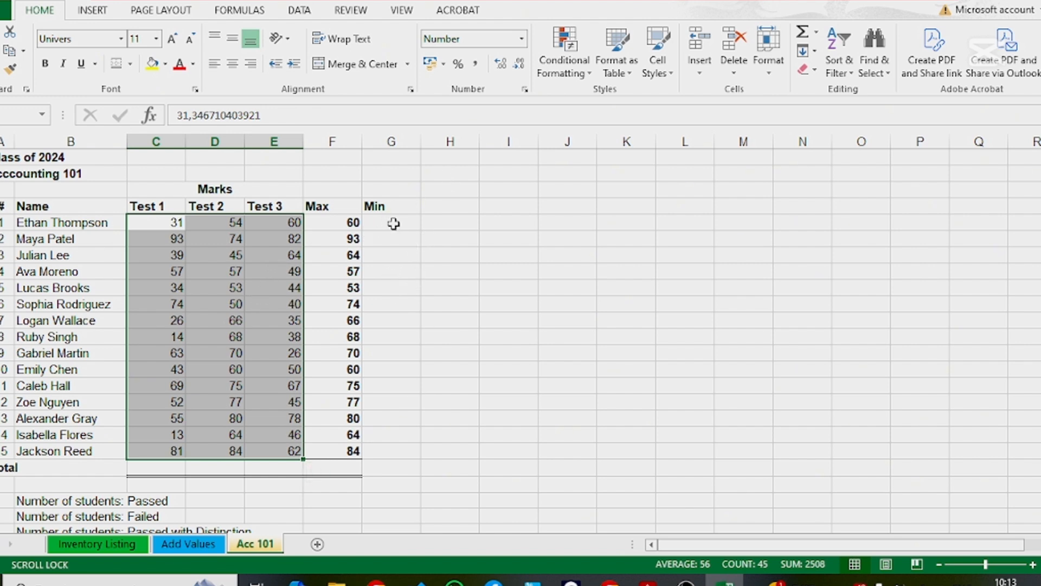
left_click_drag(395, 223, 390, 455)
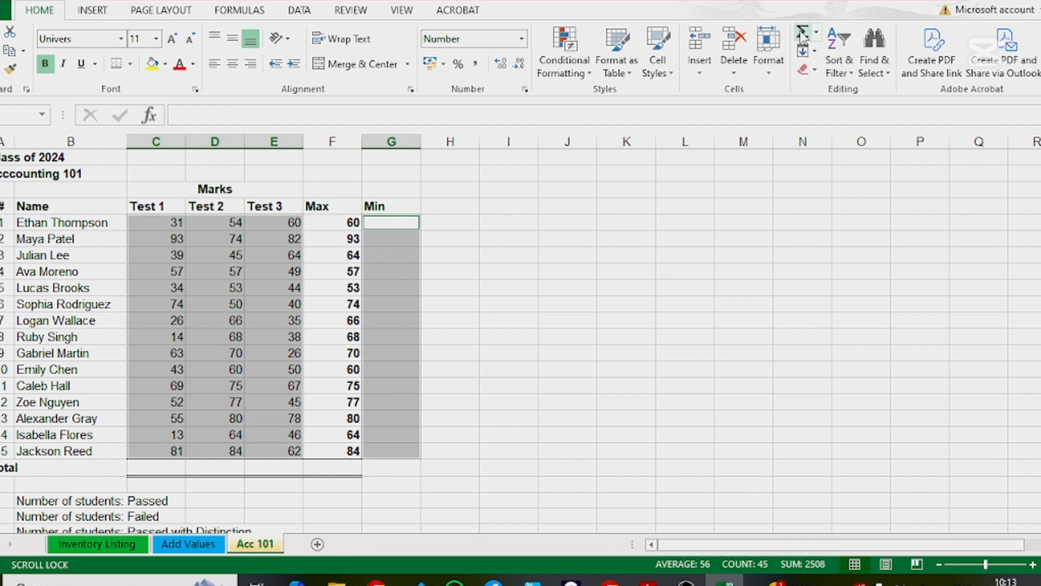
left_click(815, 32)
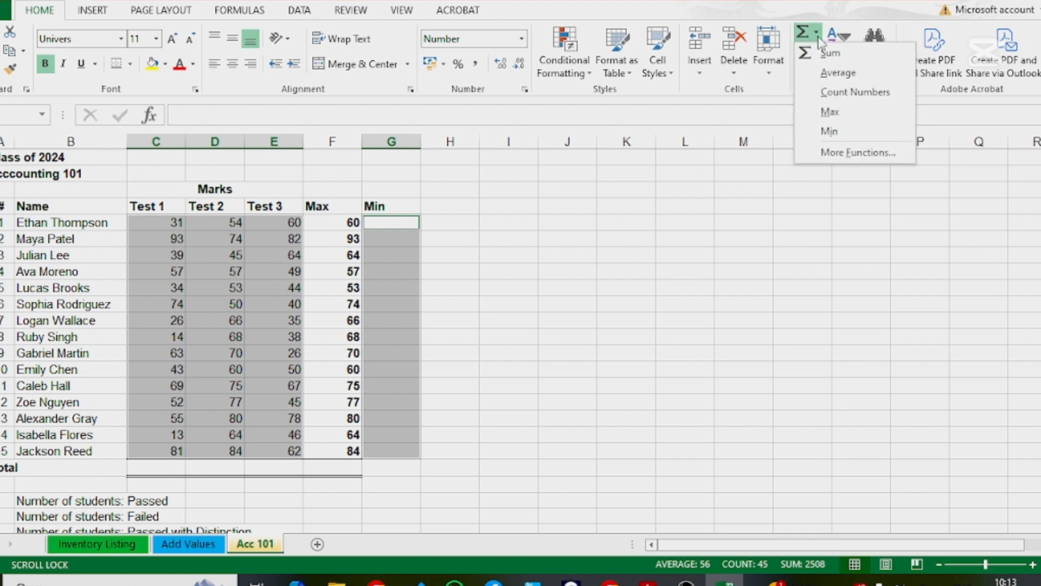
left_click(829, 133)
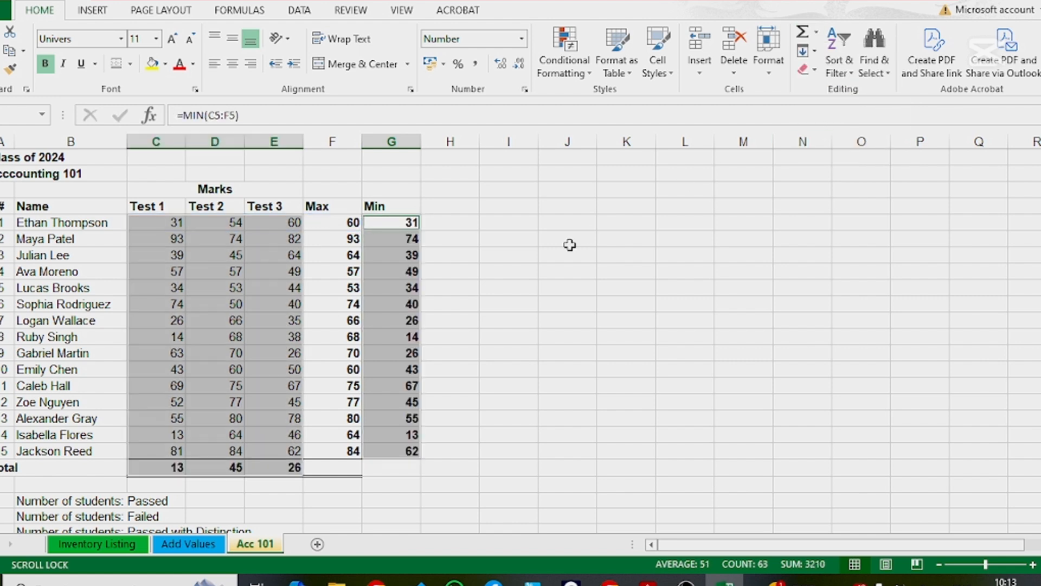
left_click(489, 512)
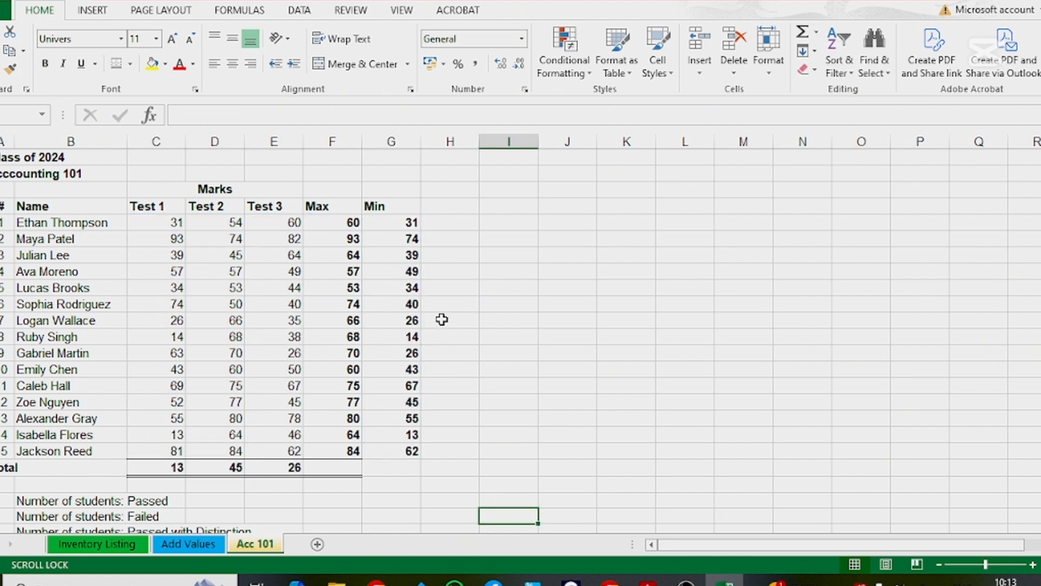
Step: Check which cells the Min formulas in G5:G8 refer to, inspecting the range used in G6
left_click(410, 223)
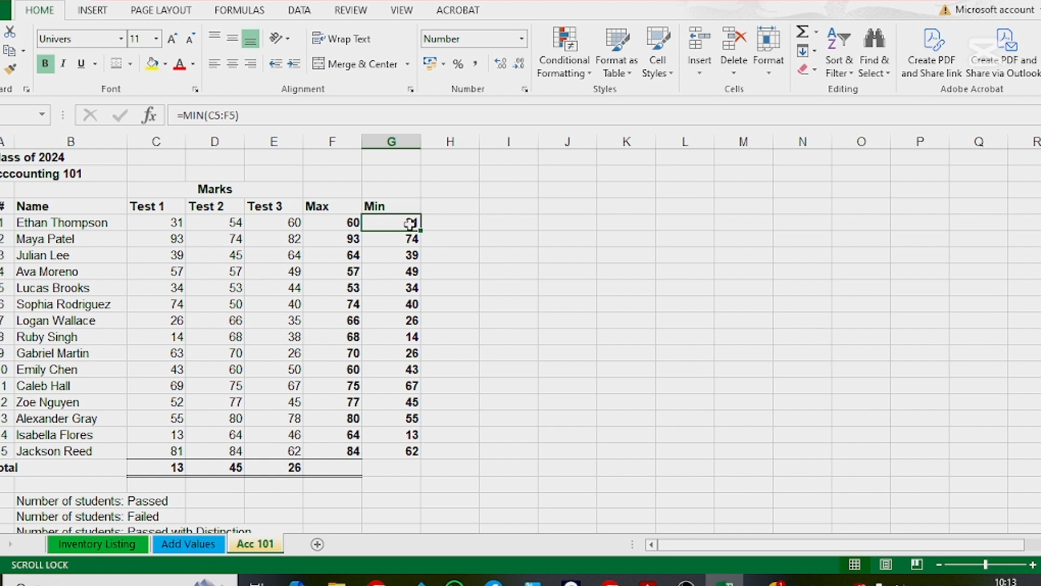
left_click(411, 239)
left_click(404, 256)
left_click(410, 272)
double_click(412, 239)
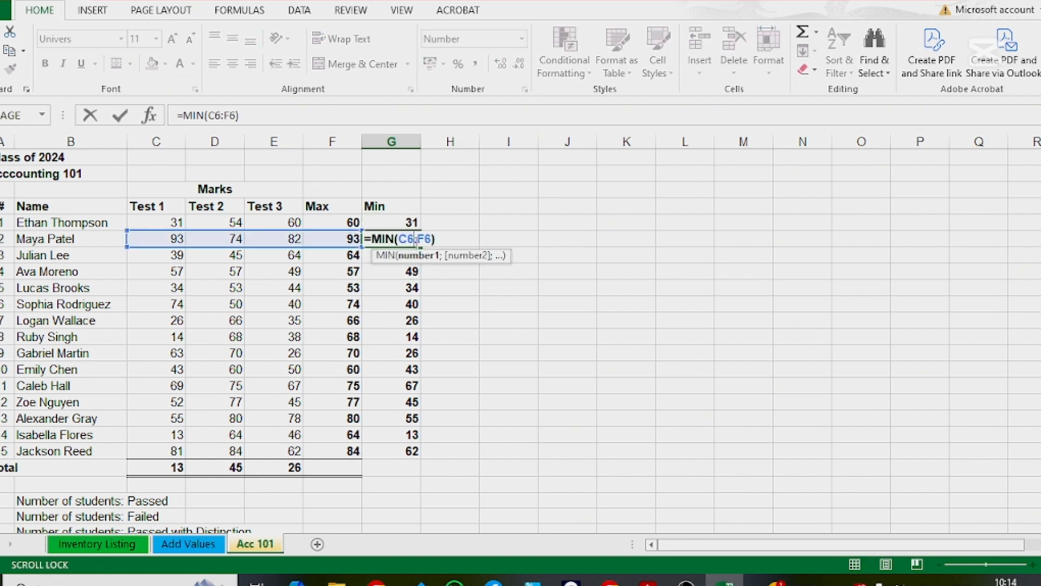
key("Return")
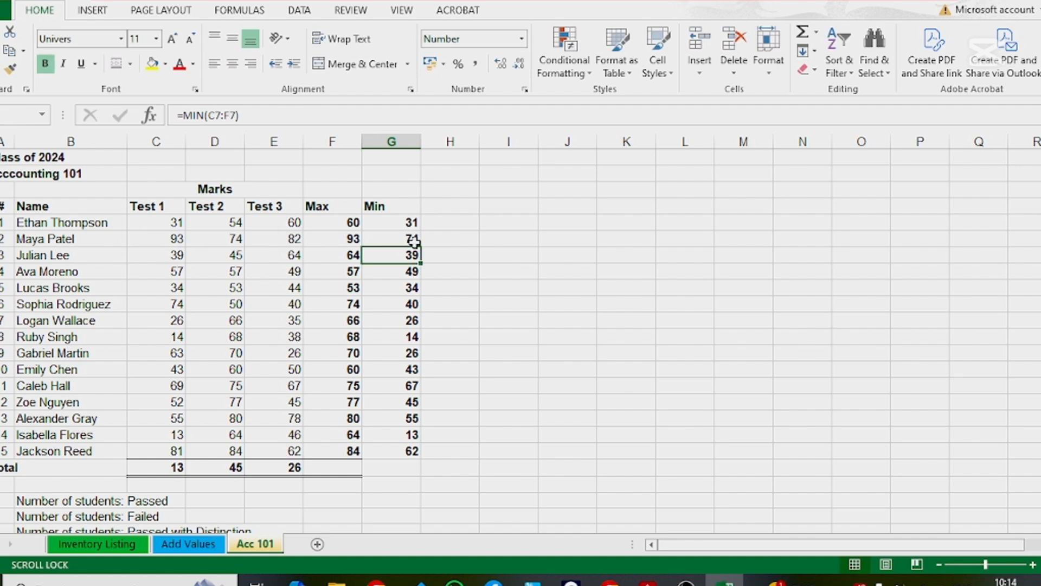